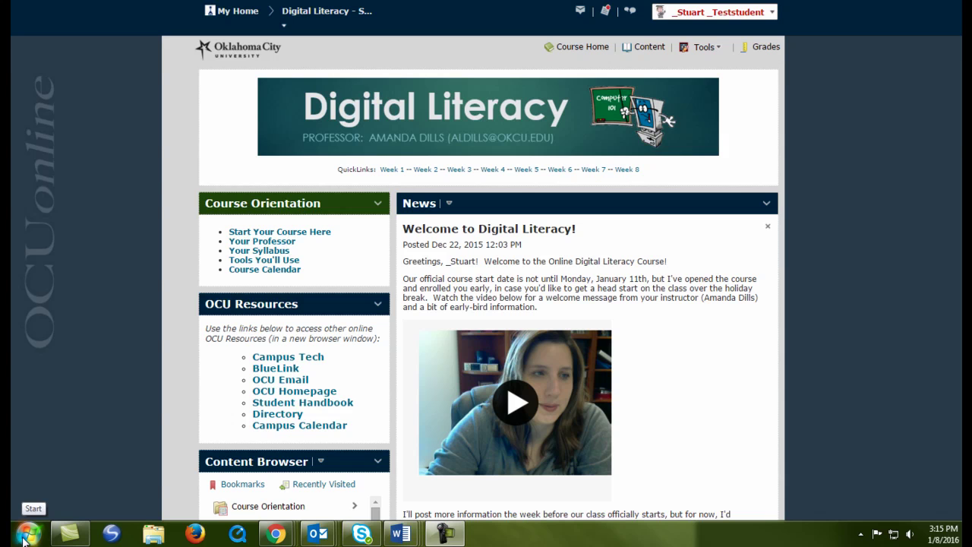
Step: Search the Start menu for 'snipping' and launch Snipping Tool
left_click(23, 538)
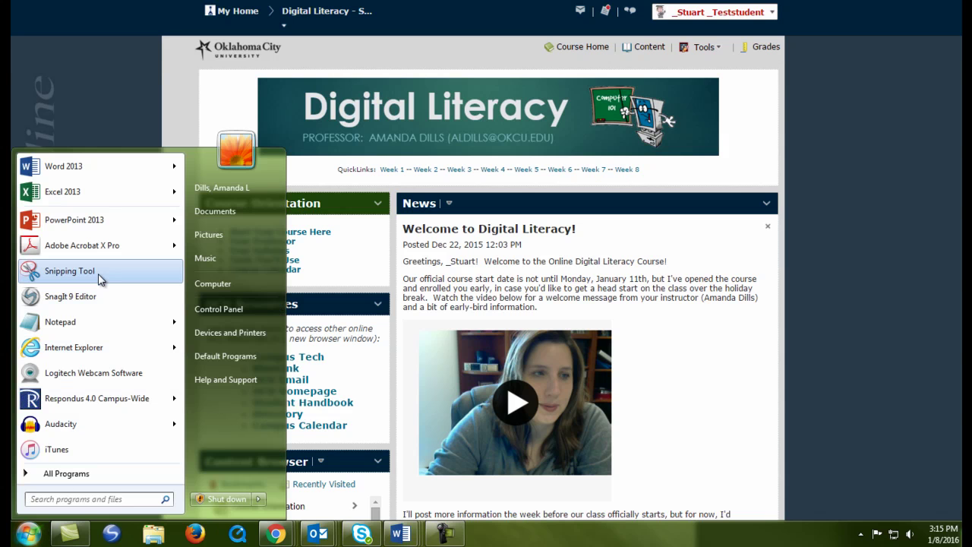
left_click(53, 500)
type("snipping")
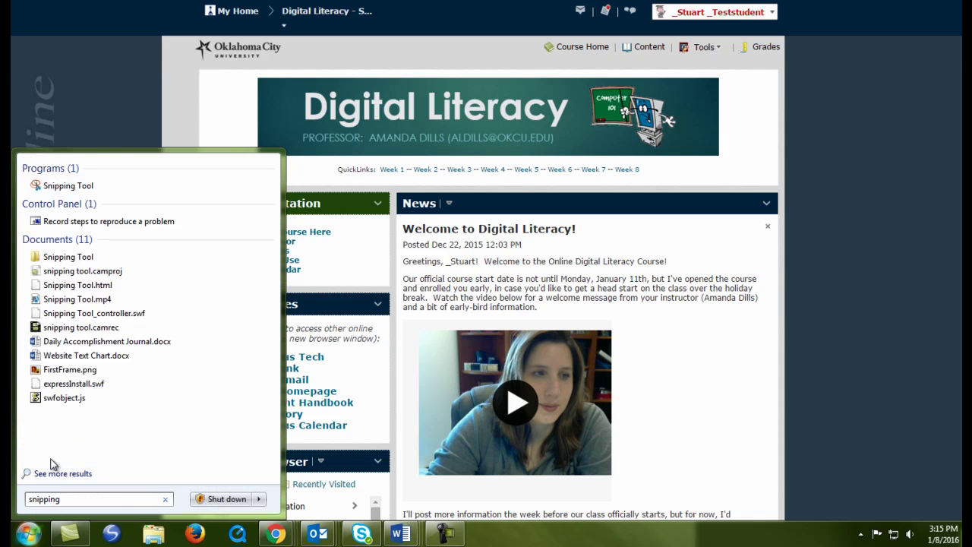
left_click(78, 185)
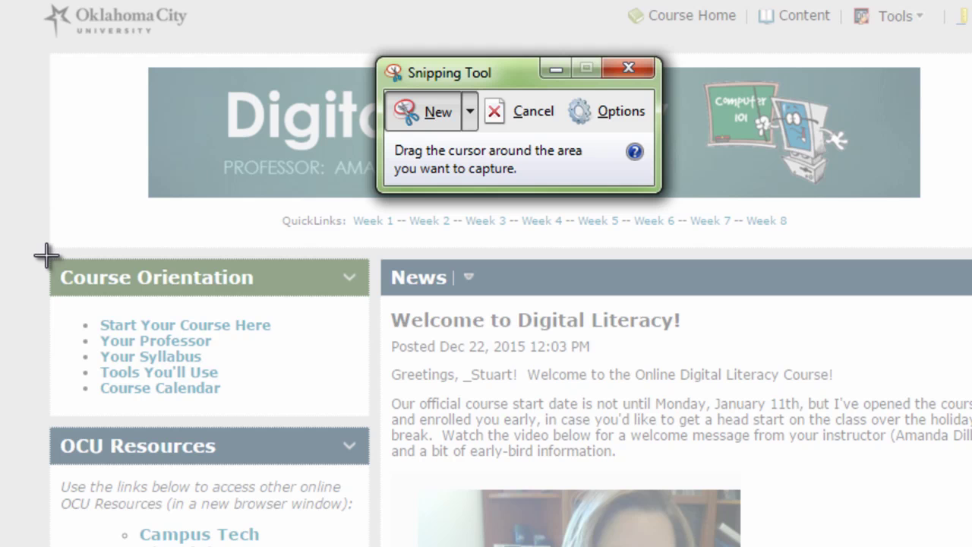
Step: Drag a capture rectangle around the Course Orientation panel to create the snip
left_click_drag(45, 258, 373, 422)
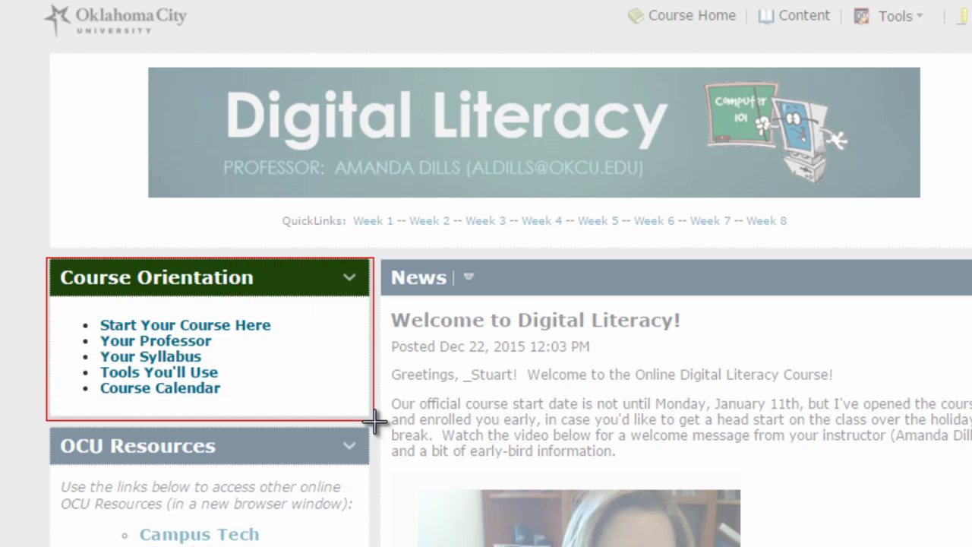
left_click_drag(374, 421, 378, 420)
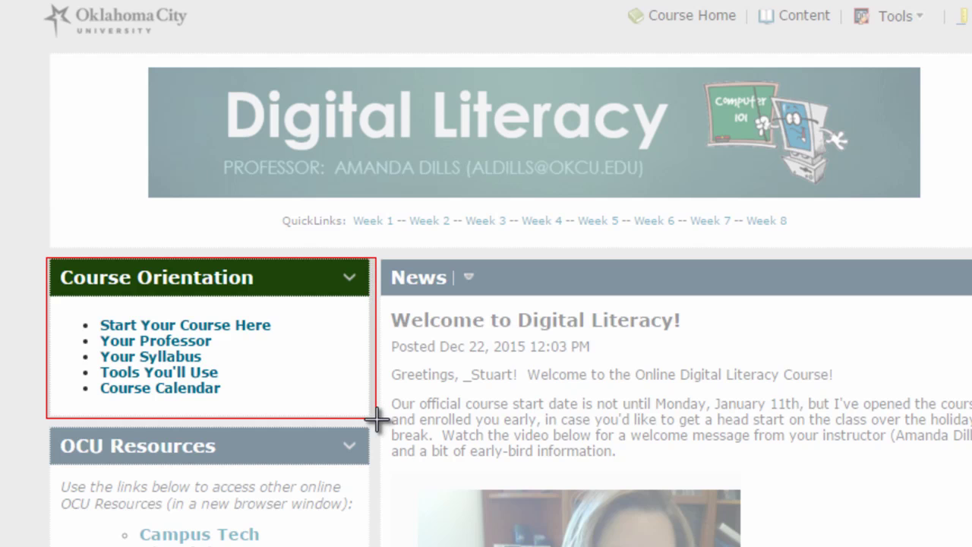
left_click_drag(377, 419, 376, 419)
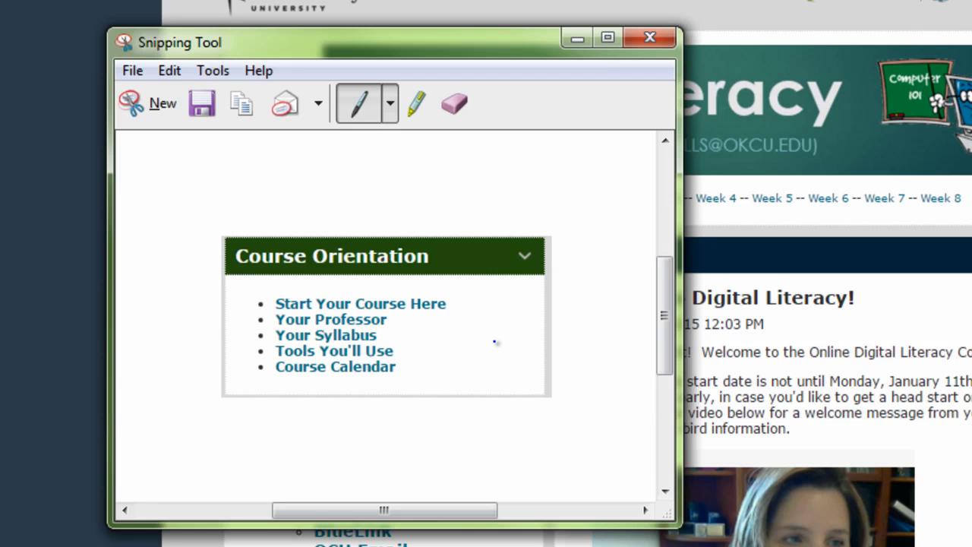
Step: Draw a blue pen zig-zag beside the link list and copy the annotated snip via Edit > Copy
mouse_move(466, 384)
left_mouse_down()
mouse_move(479, 346)
mouse_move(529, 332)
mouse_move(510, 303)
mouse_move(498, 339)
left_mouse_up()
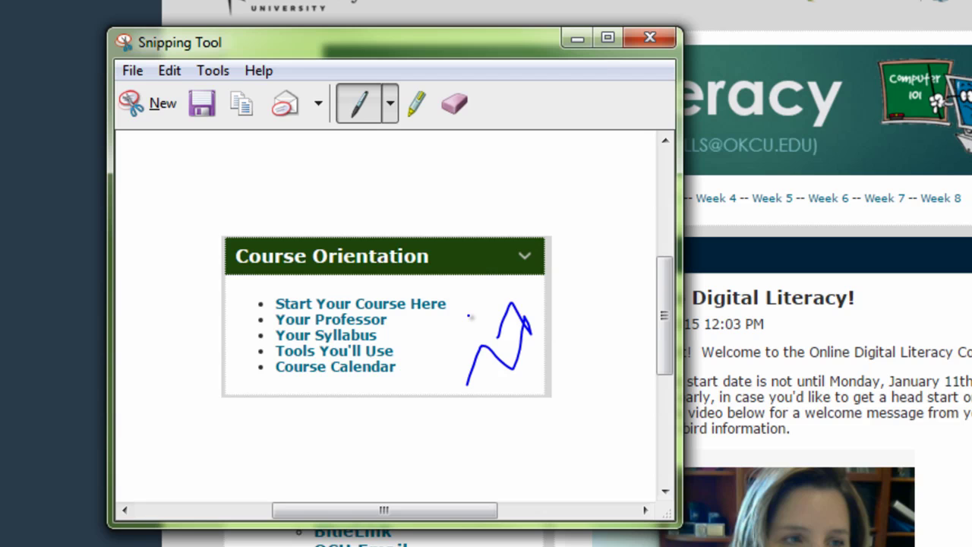
left_click(178, 68)
left_click(201, 100)
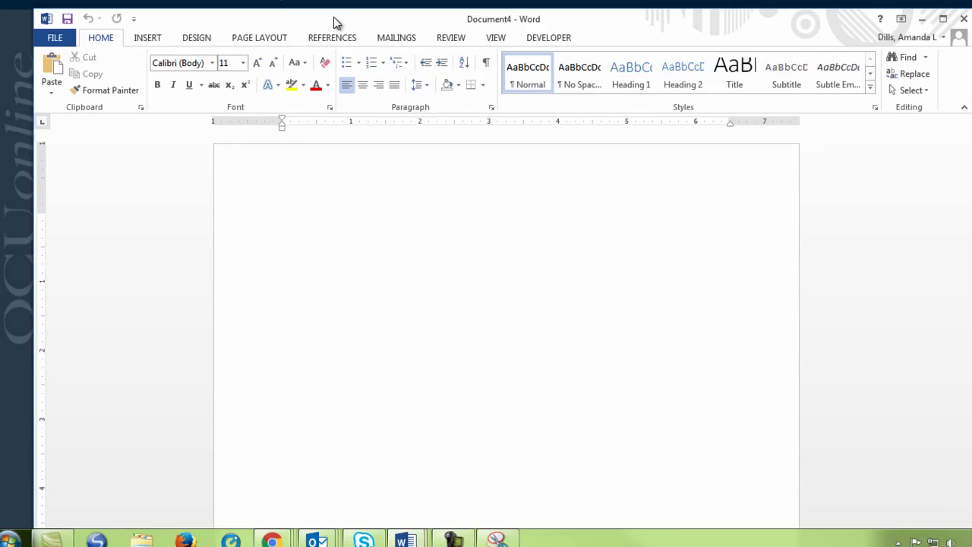
Step: Paste the annotated Course Orientation snip into the blank Word page using the right-click Paste option
left_click_drag(336, 23, 321, 6)
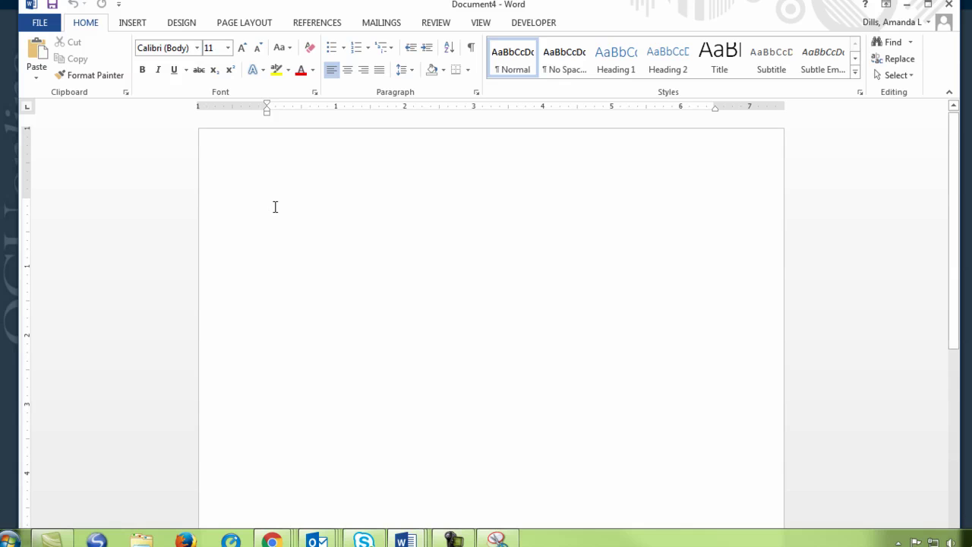
right_click(275, 206)
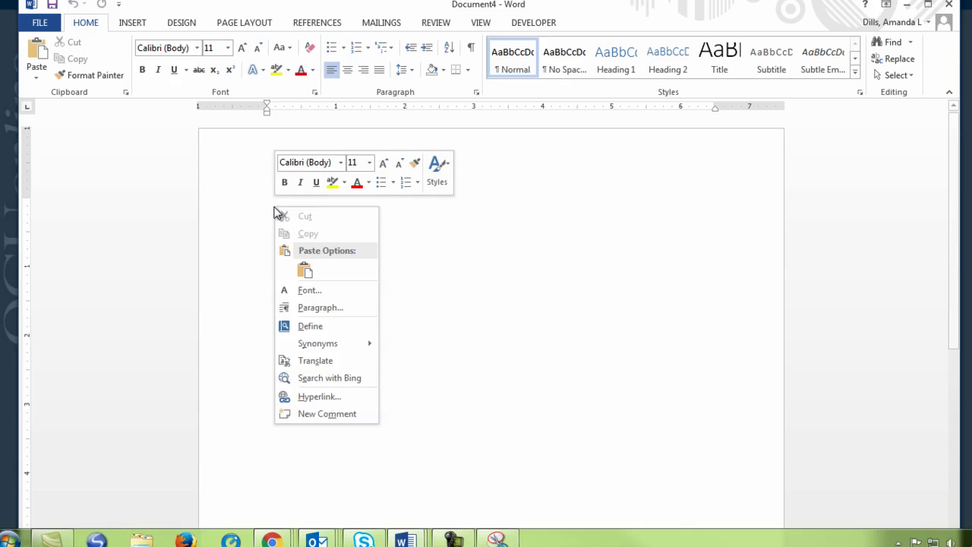
left_click(303, 271)
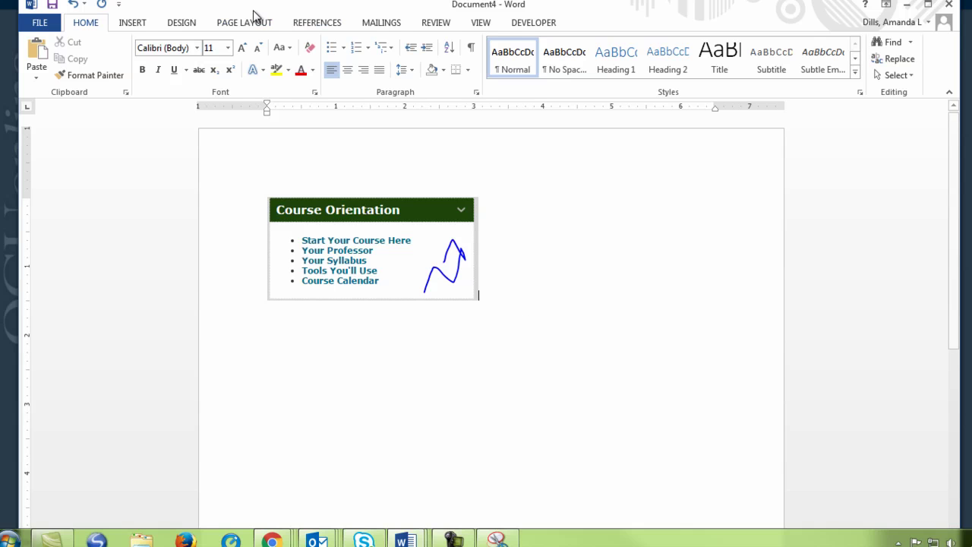
Step: Save the document to the computer as screenshotpractice.docx, replacing the Doc4 name
left_click(37, 25)
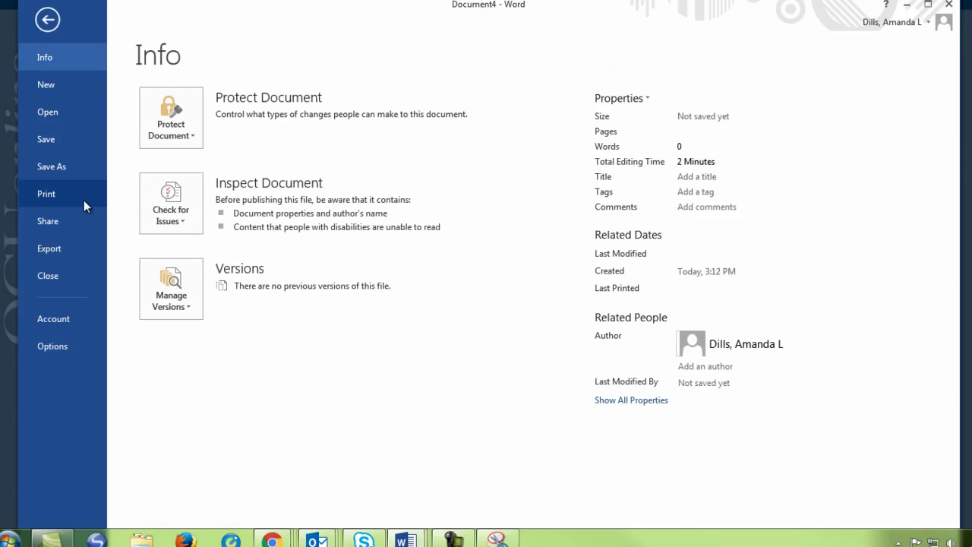
left_click(51, 140)
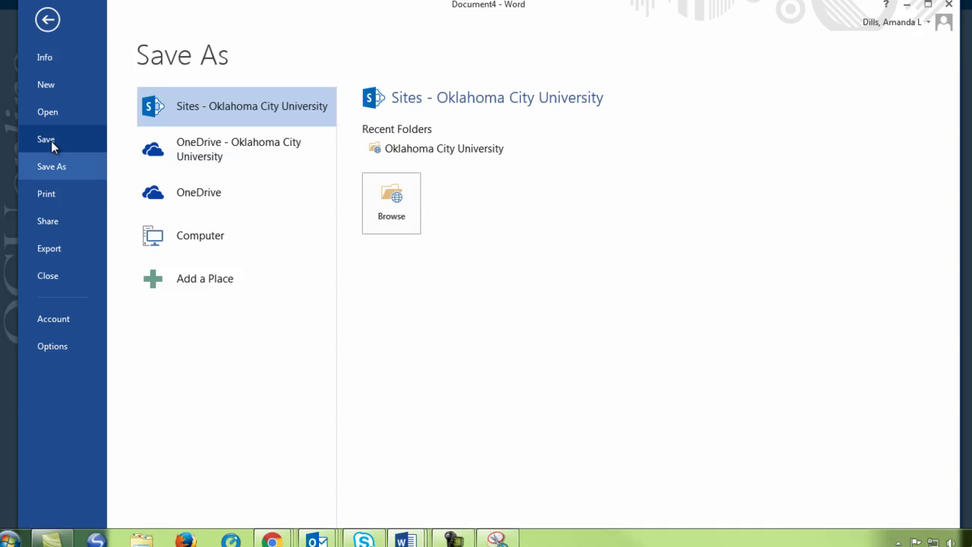
left_click(173, 252)
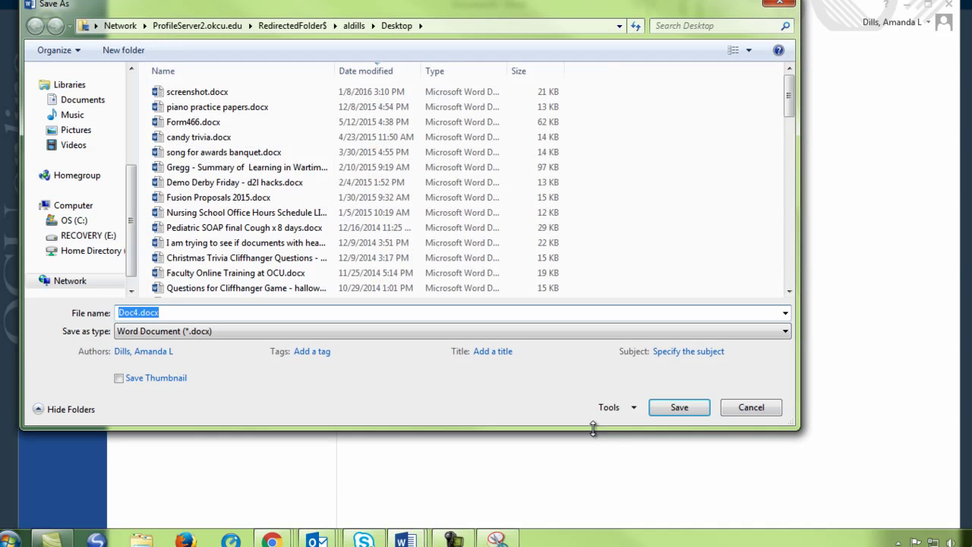
left_click(138, 312)
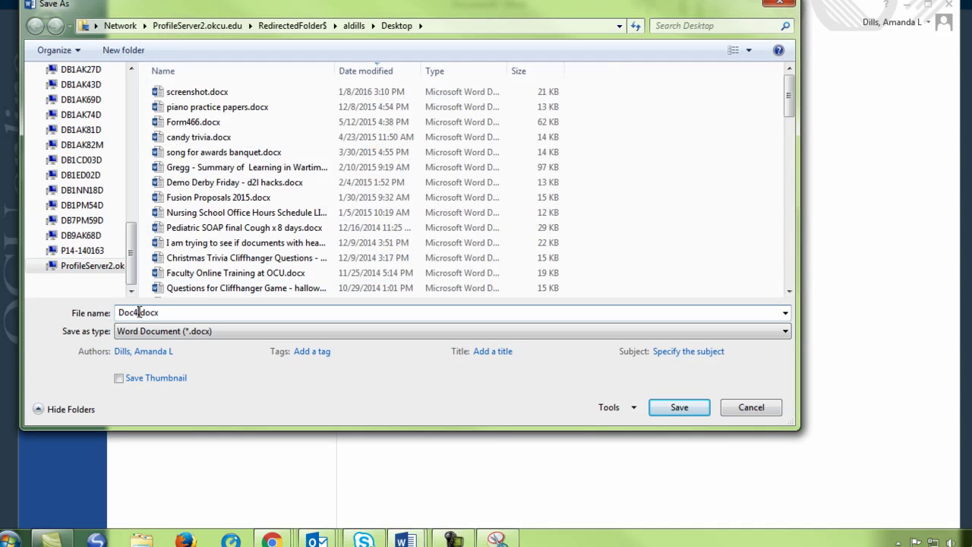
left_click_drag(137, 312, 116, 313)
type("screenshotpractice")
left_click(678, 413)
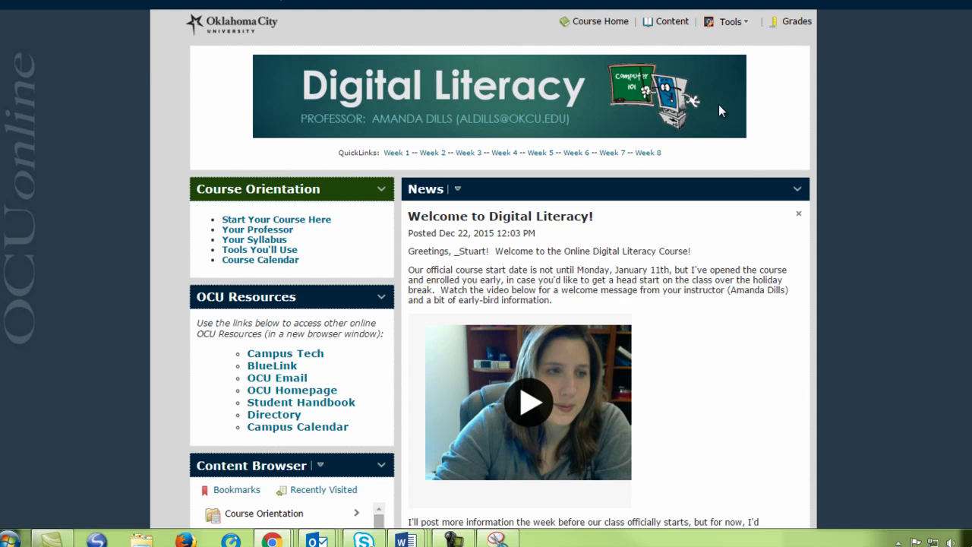
Step: Open the Take a Screenshot (Any Screenshot) assignment under Content > Wk1. Getting Started
left_click(665, 25)
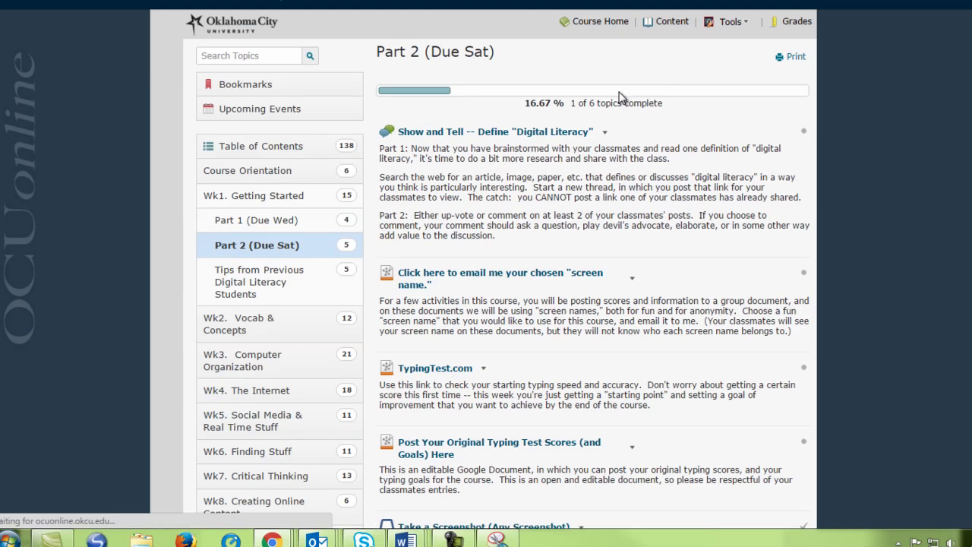
left_click(235, 200)
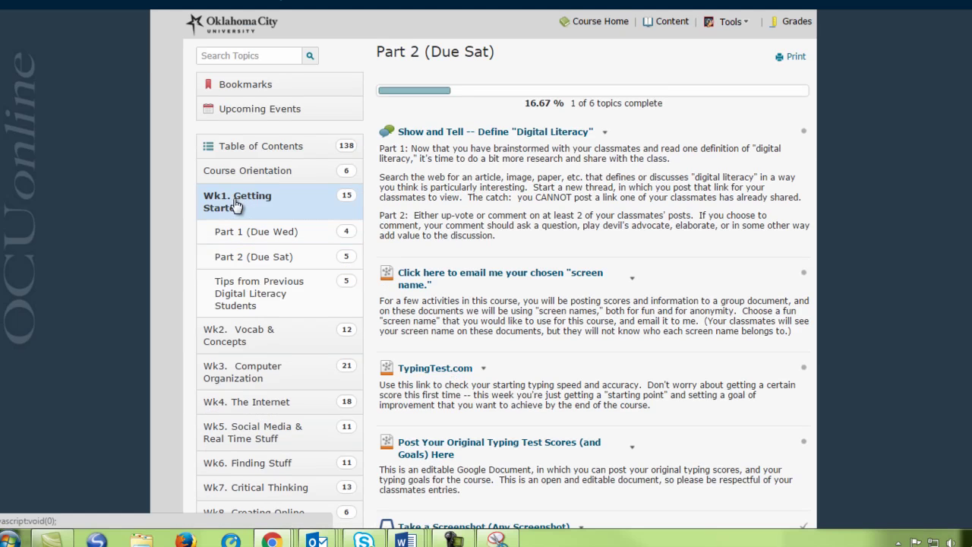
scroll(570, 273, "down", 5)
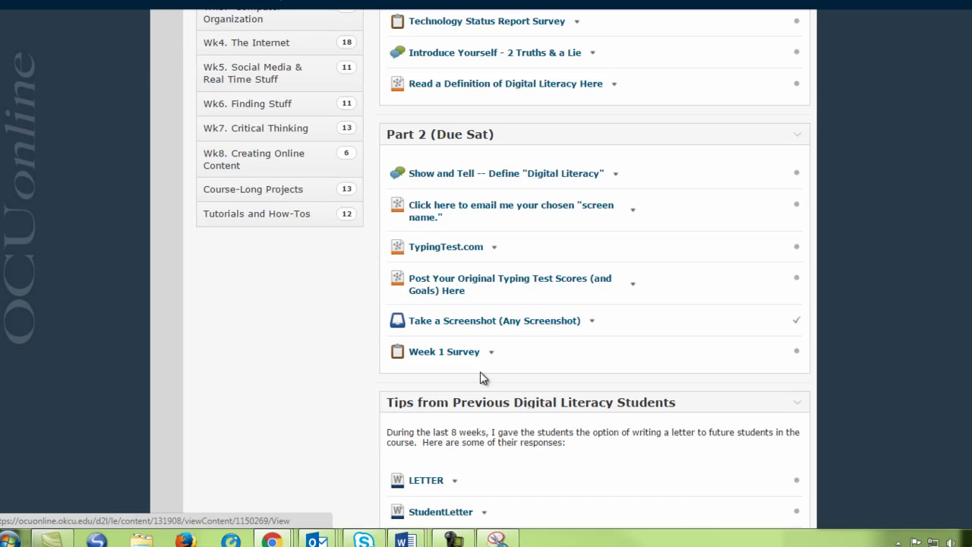
left_click(431, 328)
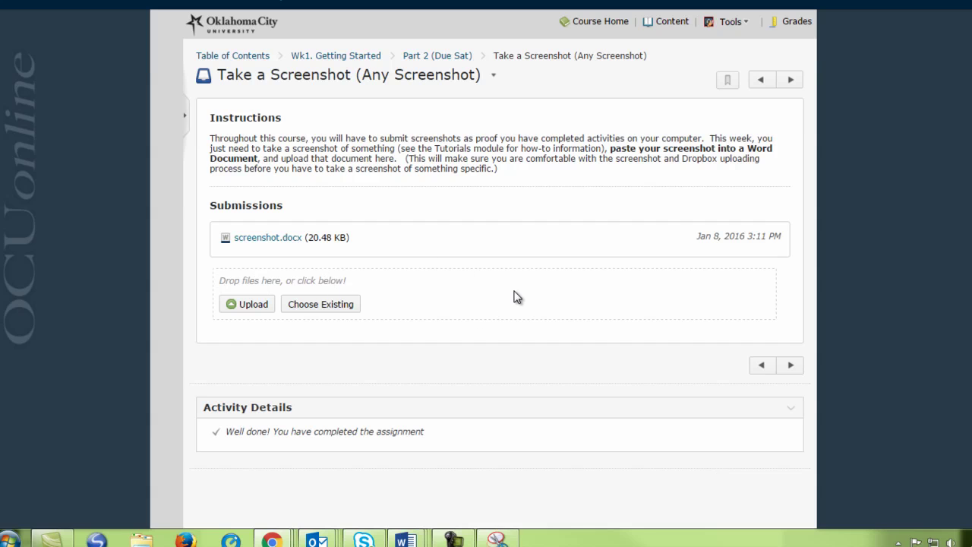
Step: Upload screenshotpractice.docx from the Desktop and submit it to the dropbox
left_click(252, 305)
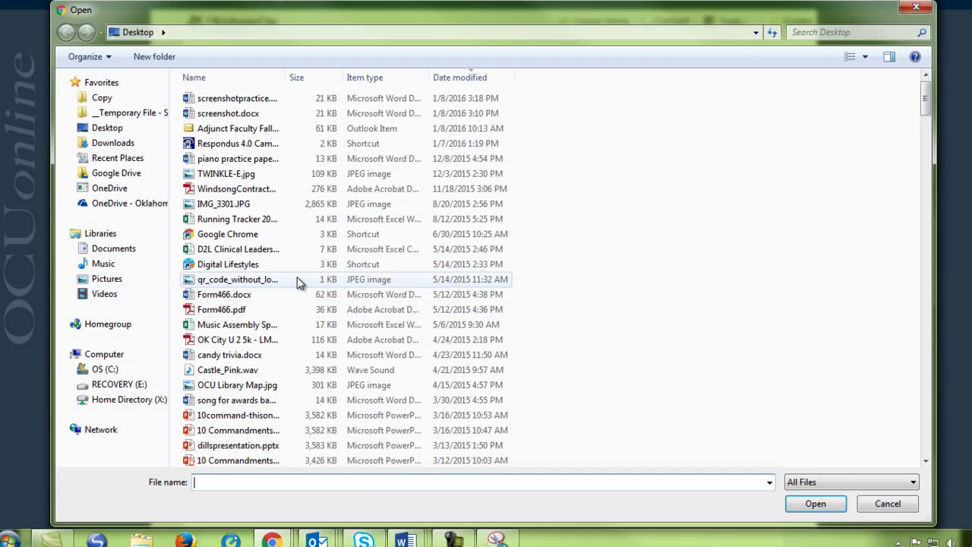
left_click(251, 98)
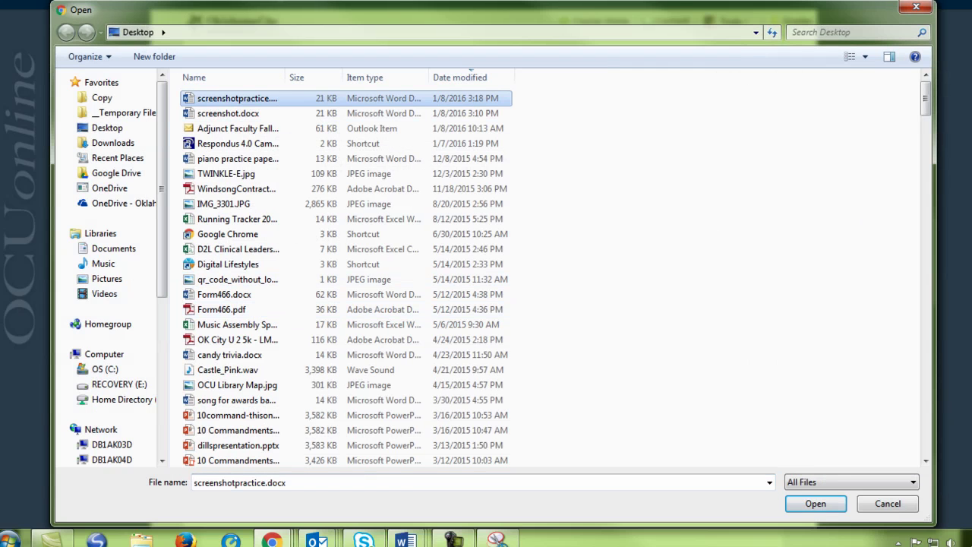
left_click(816, 505)
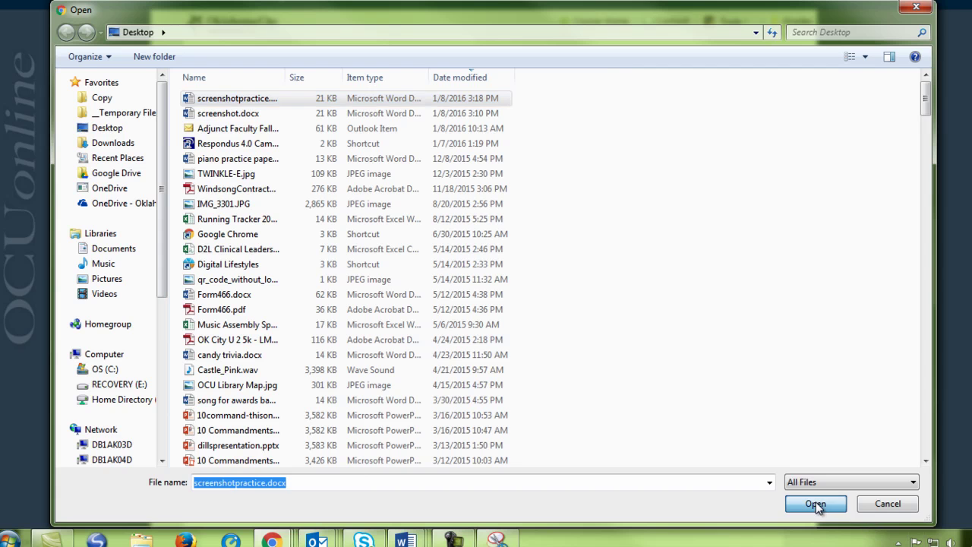
scroll(862, 350, "down", 2)
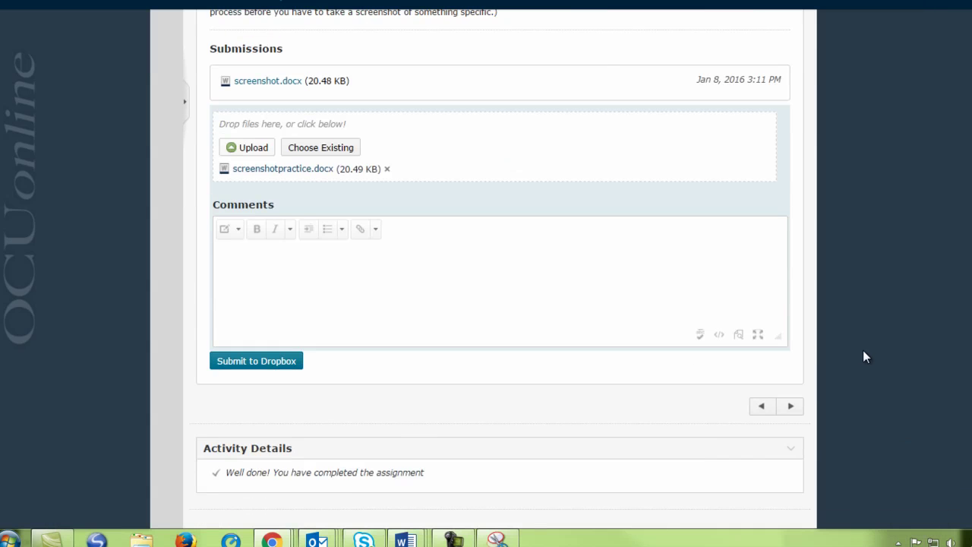
left_click(253, 361)
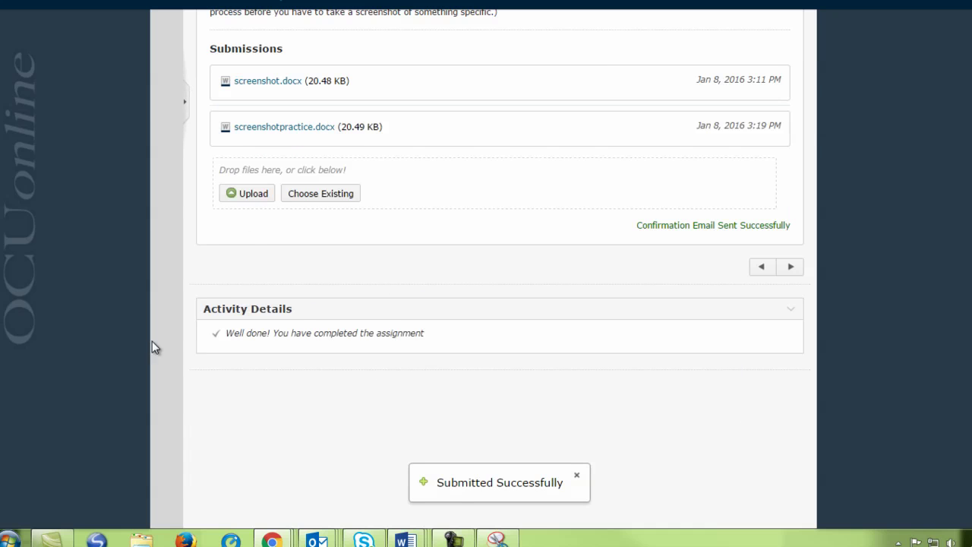
Step: Return to the Course Home page
scroll(562, 378, "up", 1)
scroll(562, 377, "up", 1)
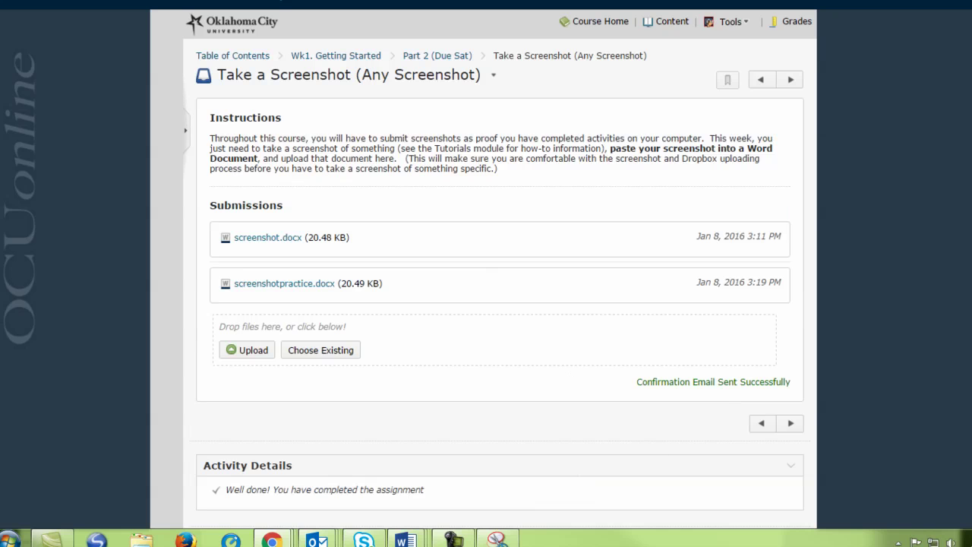
left_click(596, 25)
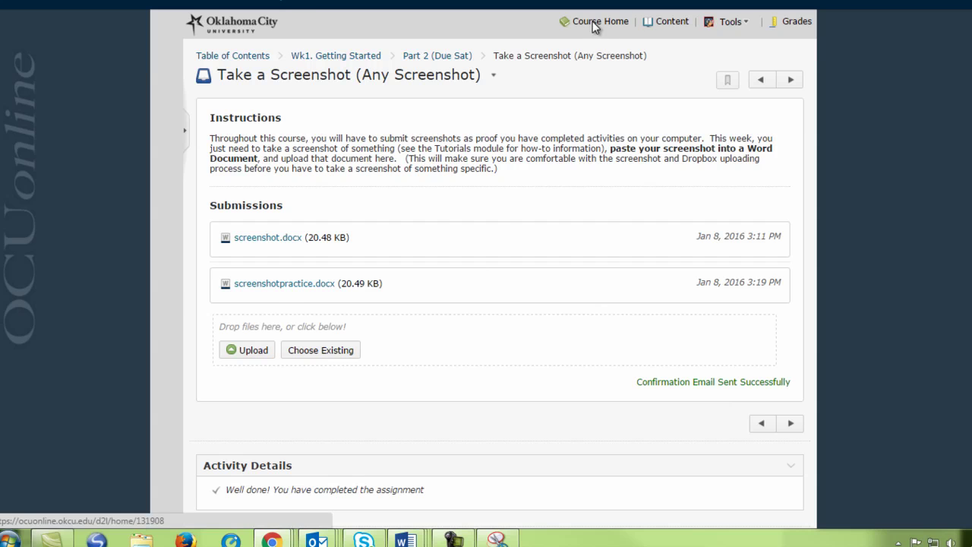